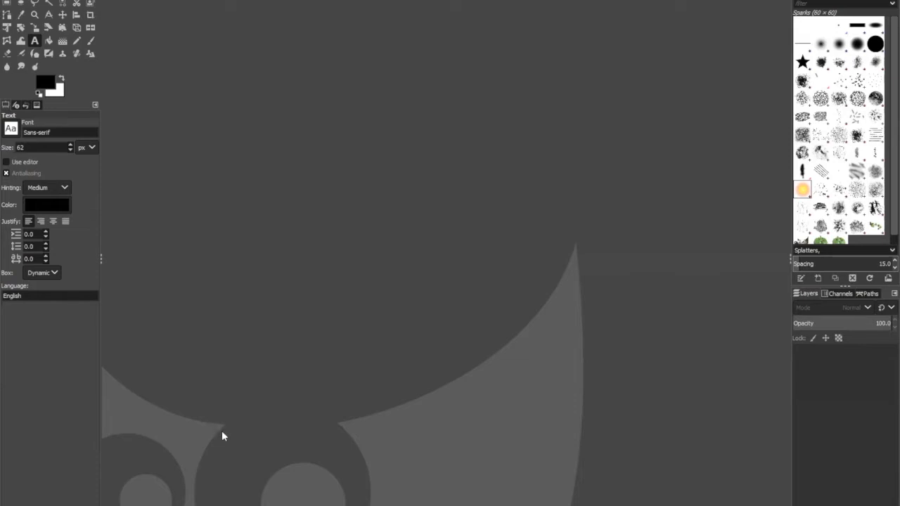
Create a new image from the A4 (300 ppi) template with its dimensions in inches.
left_click(10, 1)
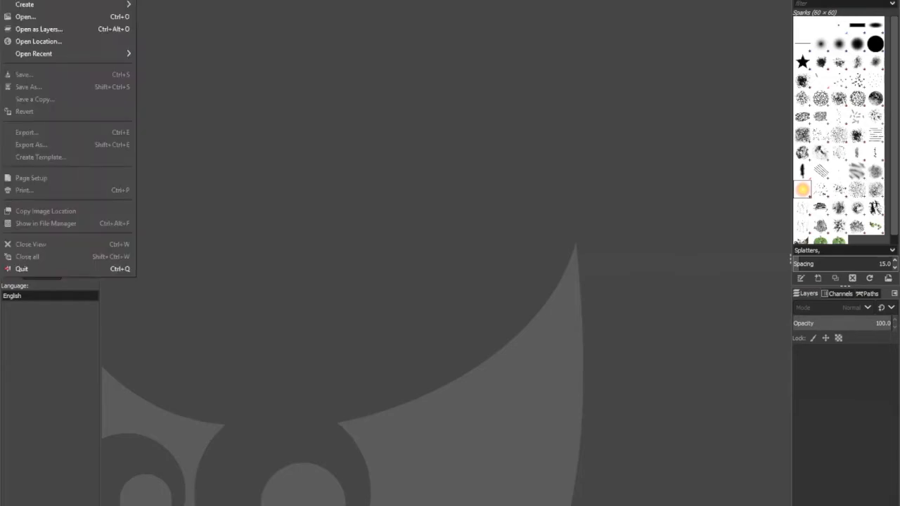
left_click(24, 0)
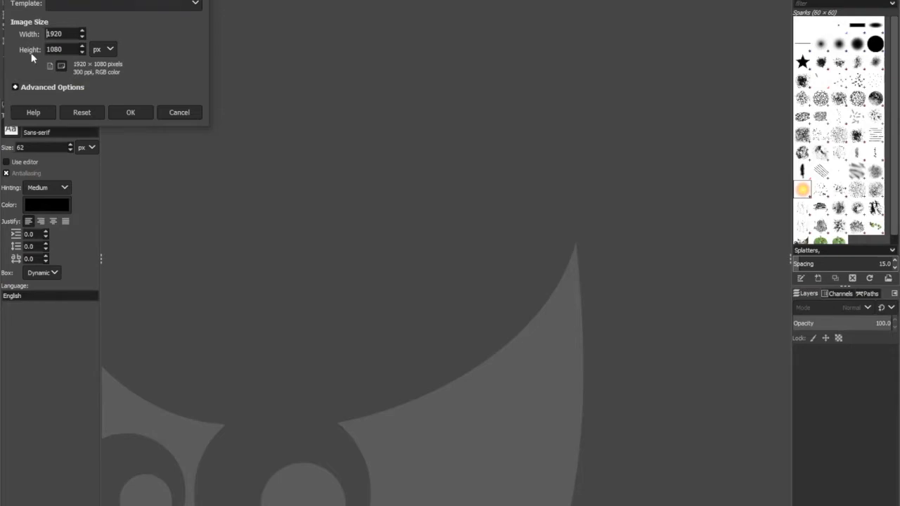
left_click(110, 50)
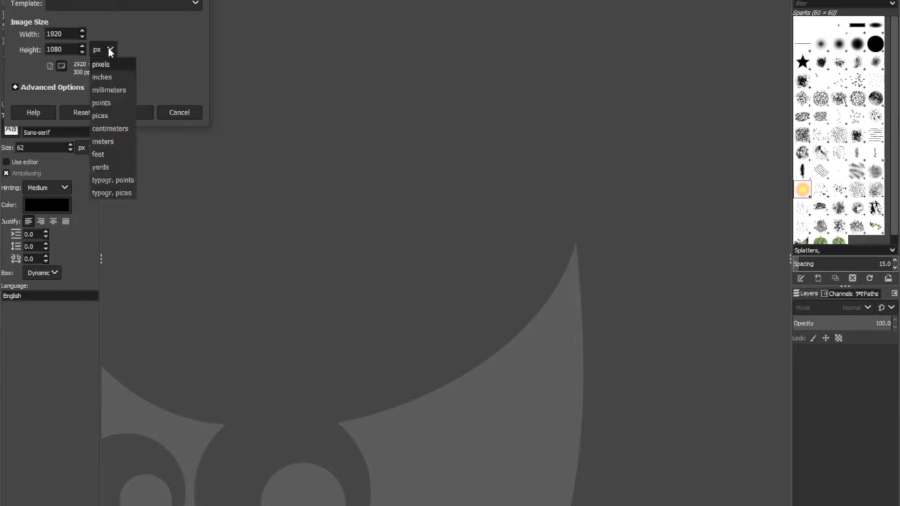
left_click(107, 63)
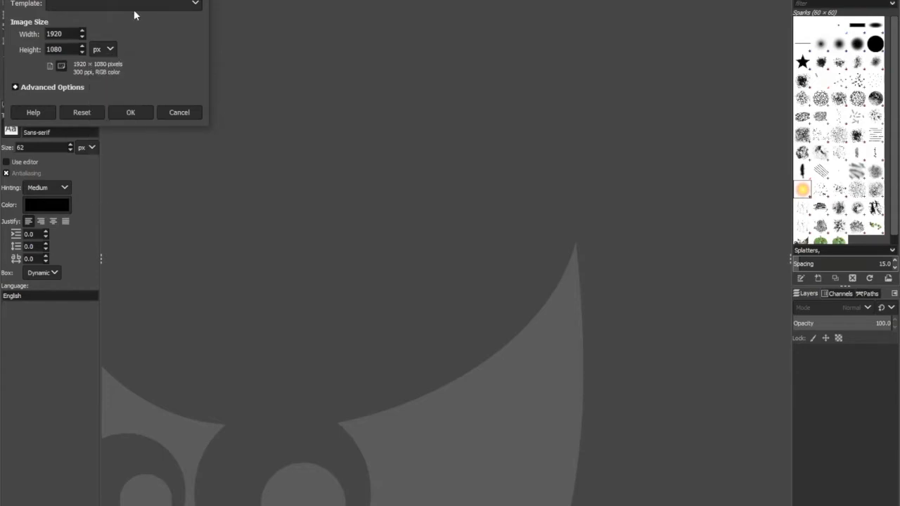
left_click(190, 4)
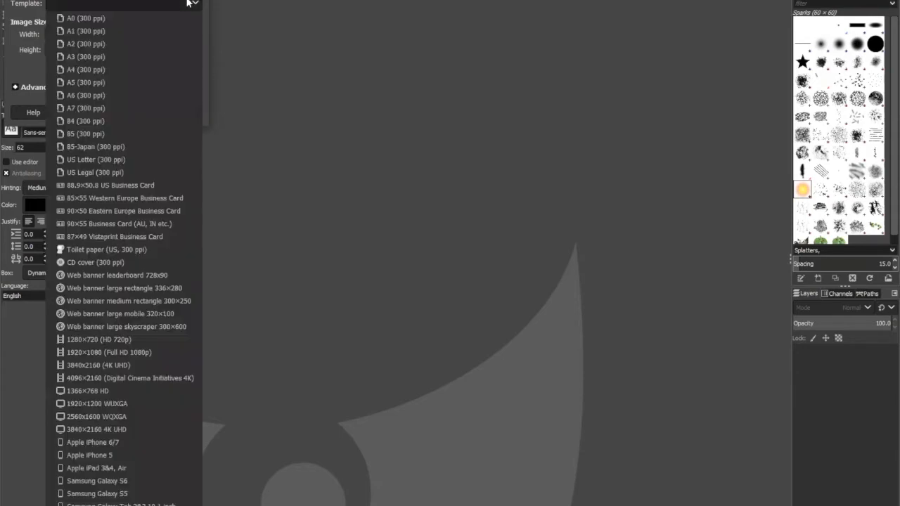
left_click(97, 71)
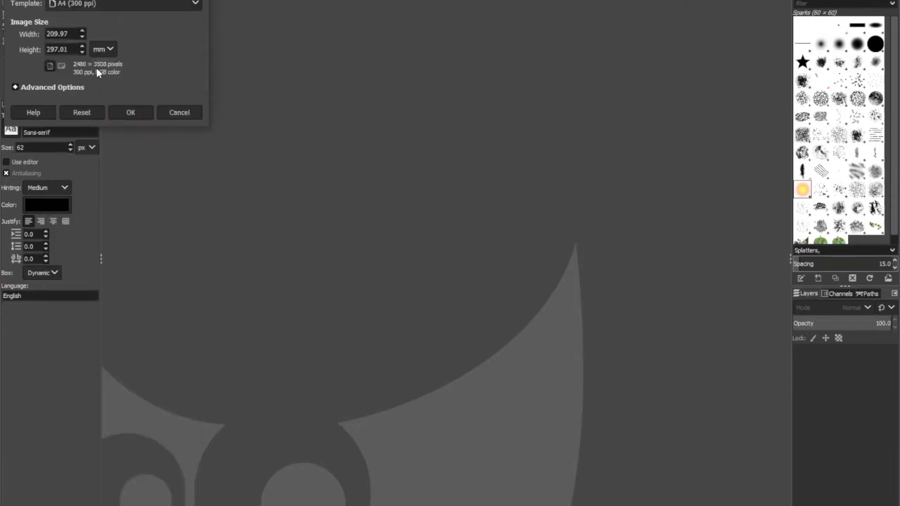
left_click(105, 50)
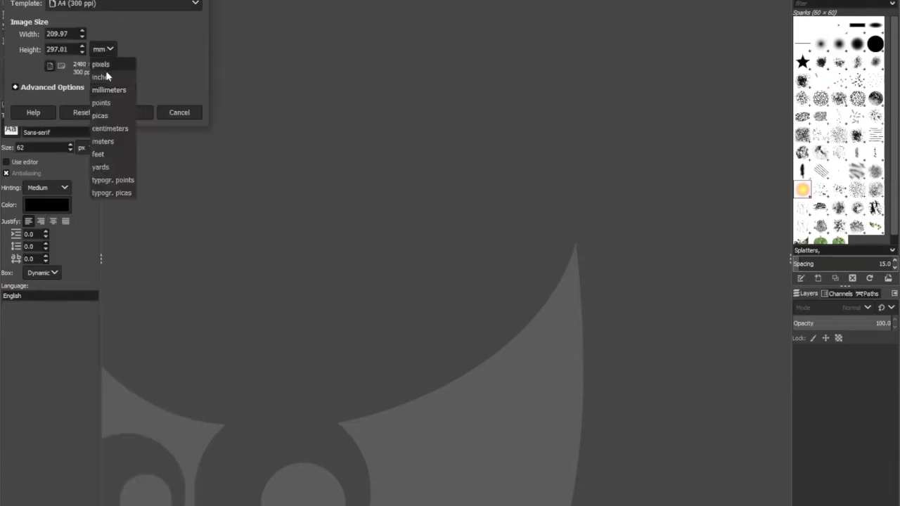
left_click(106, 76)
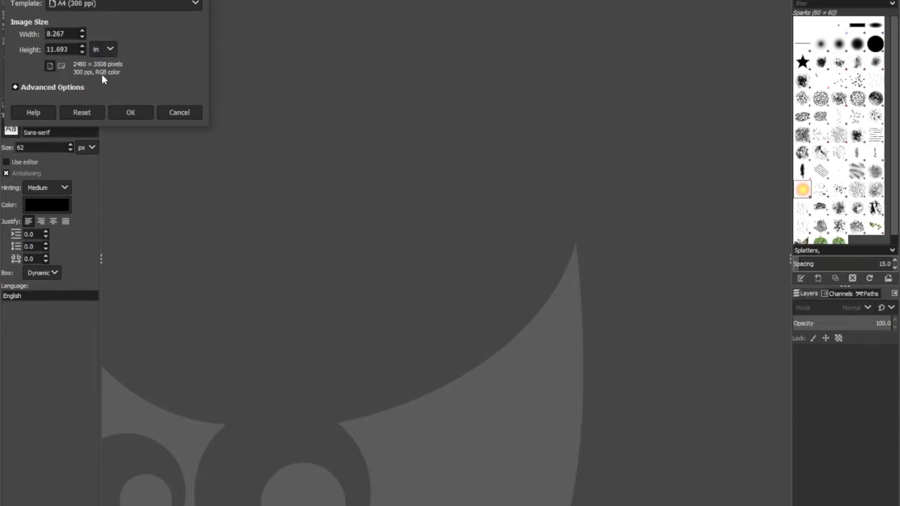
left_click(126, 110)
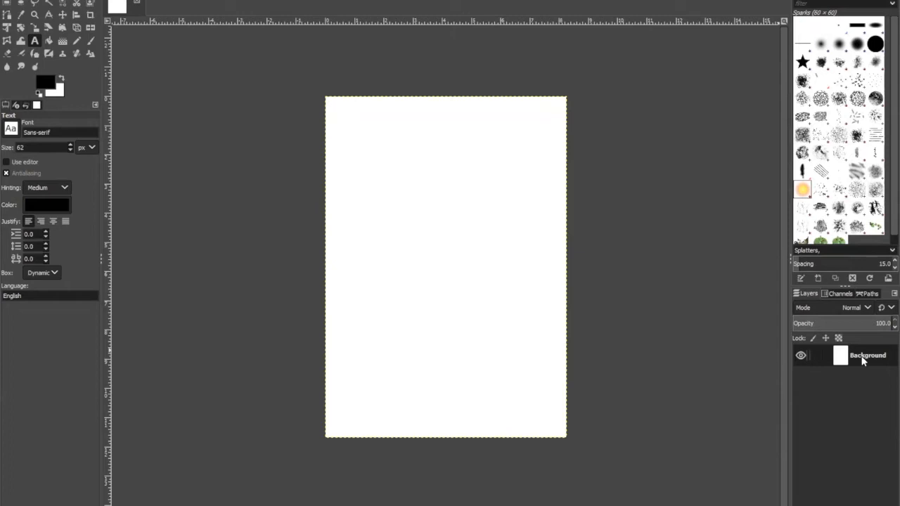
Hide and show the Background layer again, and set the Paintbrush size to 781 with the Sparks brush.
left_click(800, 357)
left_click(800, 357)
left_click(93, 41)
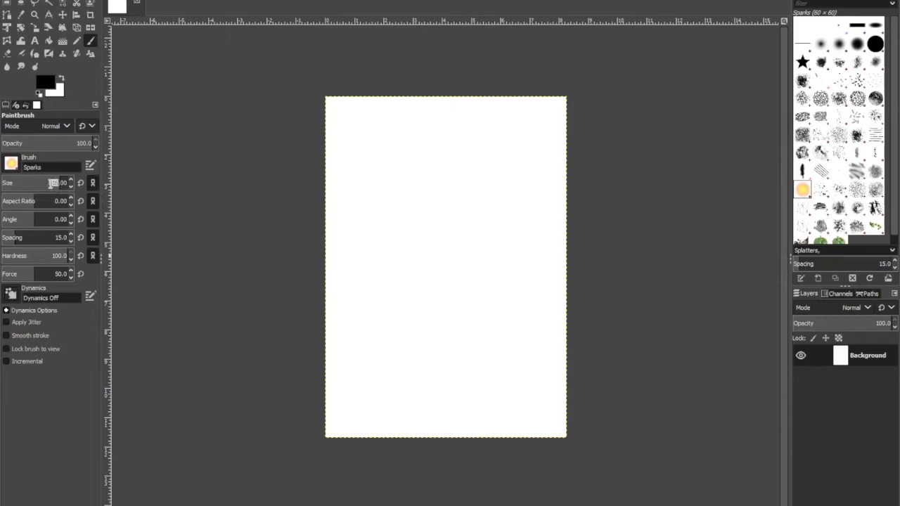
left_click_drag(61, 183, 19, 185)
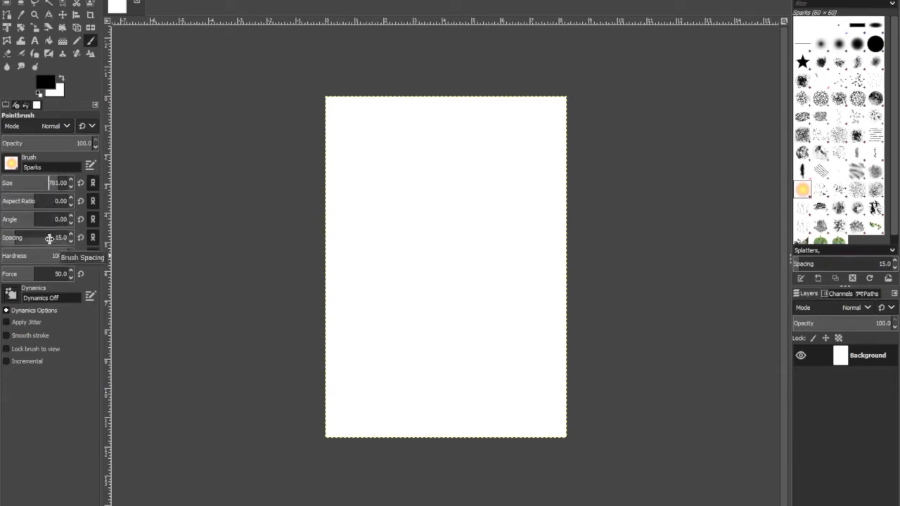
left_click(47, 183)
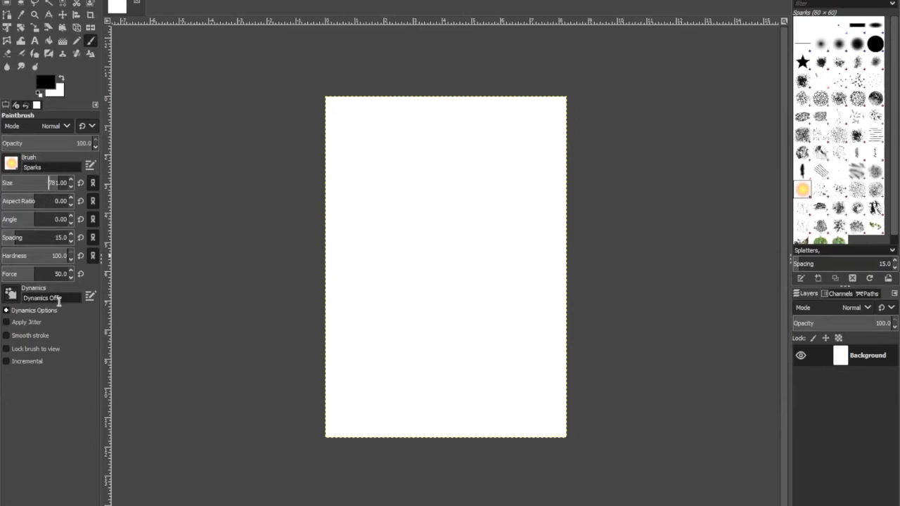
Paint a Sparks stroke in the upper part of the Background layer and move the active layer slightly.
mouse_move(418, 165)
left_mouse_down()
mouse_move(460, 213)
mouse_move(414, 229)
mouse_move(428, 181)
mouse_move(416, 261)
mouse_move(488, 207)
mouse_move(436, 266)
mouse_move(502, 272)
left_mouse_up()
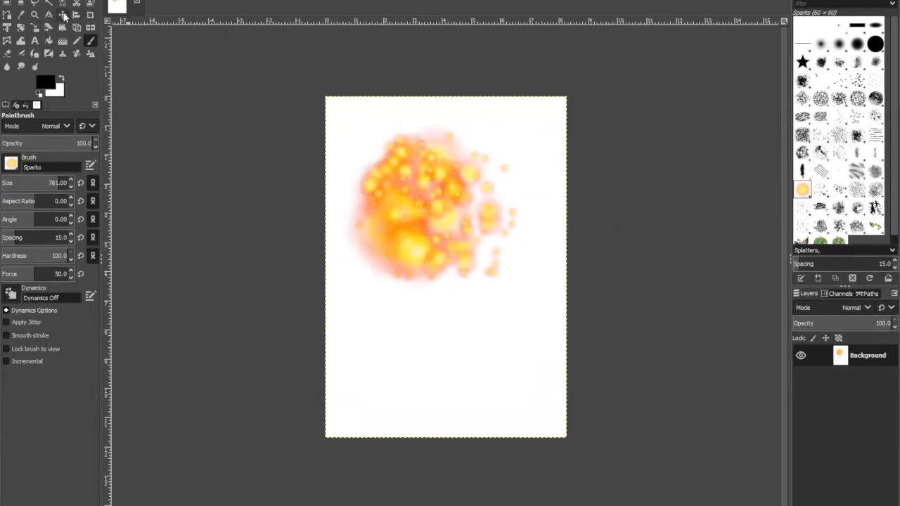
left_click(62, 14)
mouse_move(438, 228)
left_mouse_down()
mouse_move(455, 338)
mouse_move(450, 208)
mouse_move(443, 327)
mouse_move(437, 212)
left_mouse_up()
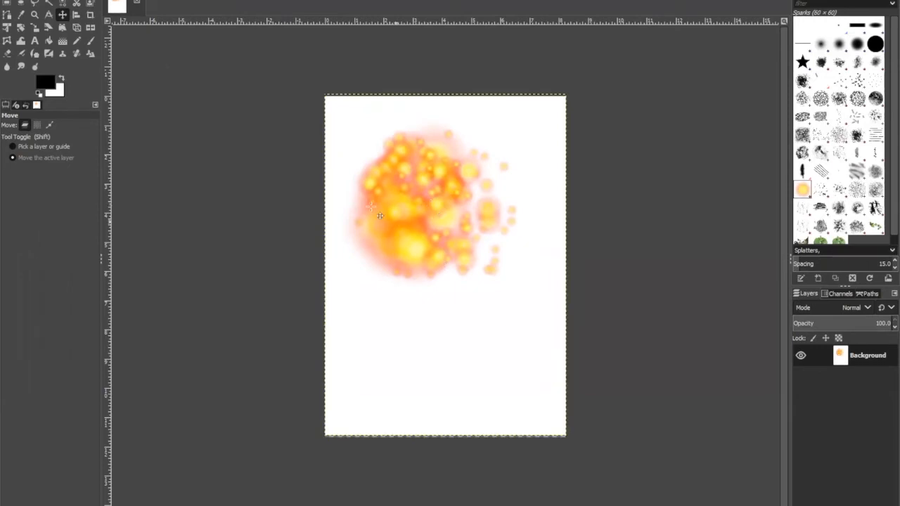
Undo the layer move and the Sparks stroke on the Background layer.
left_click(23, 1)
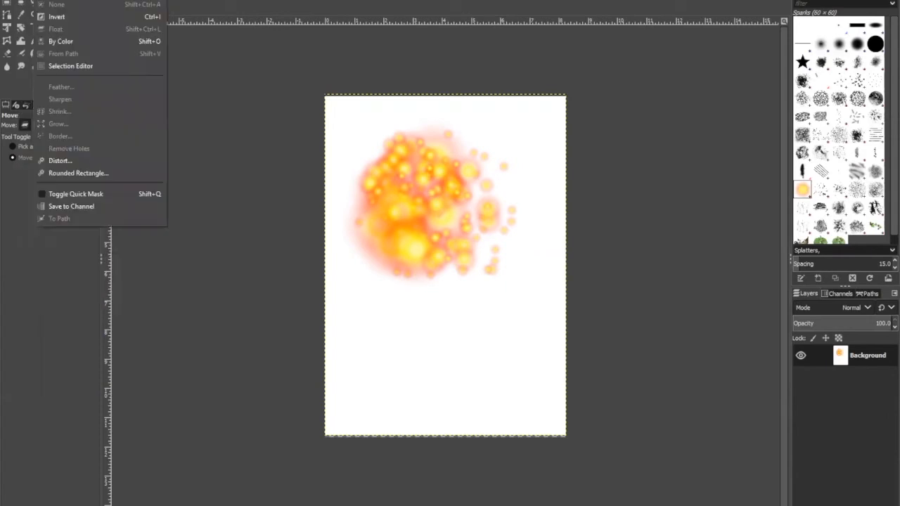
left_click(40, 0)
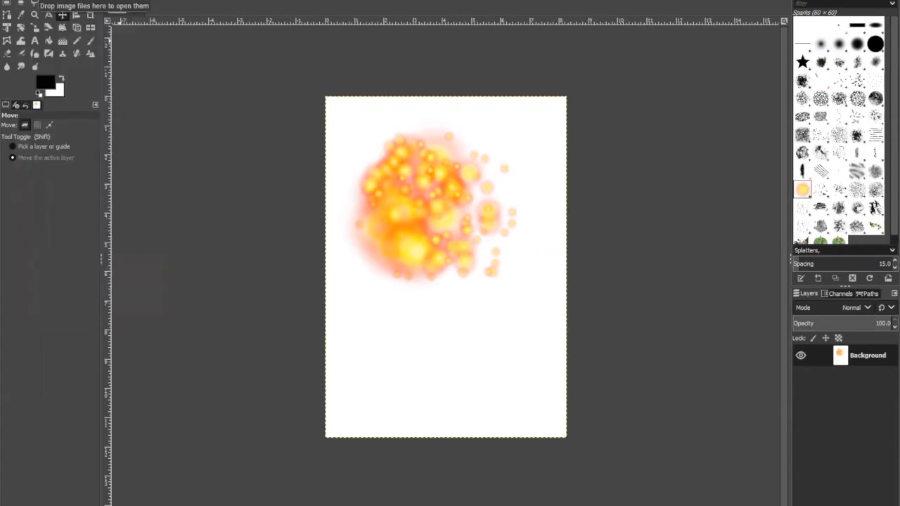
left_click(24, 1)
left_click(41, 4)
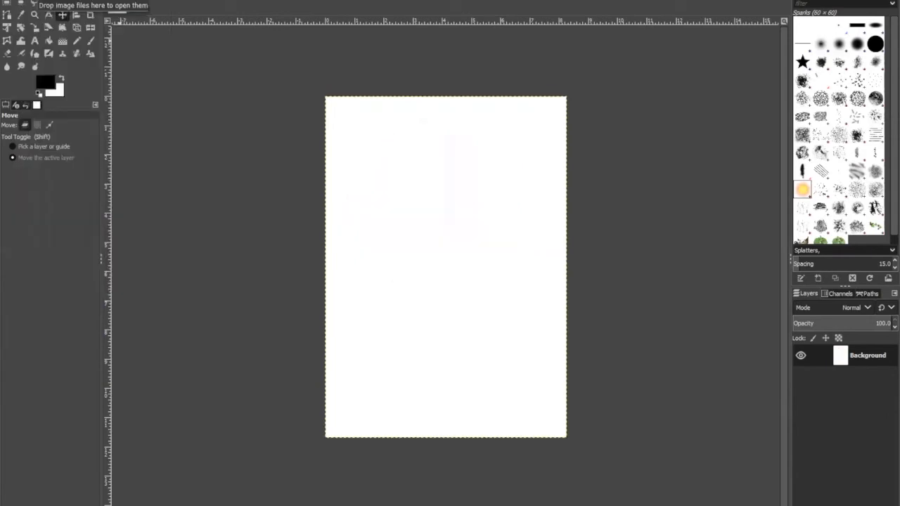
Add a new 2480 × 3508 px layer filled with transparency above the Background.
right_click(810, 378)
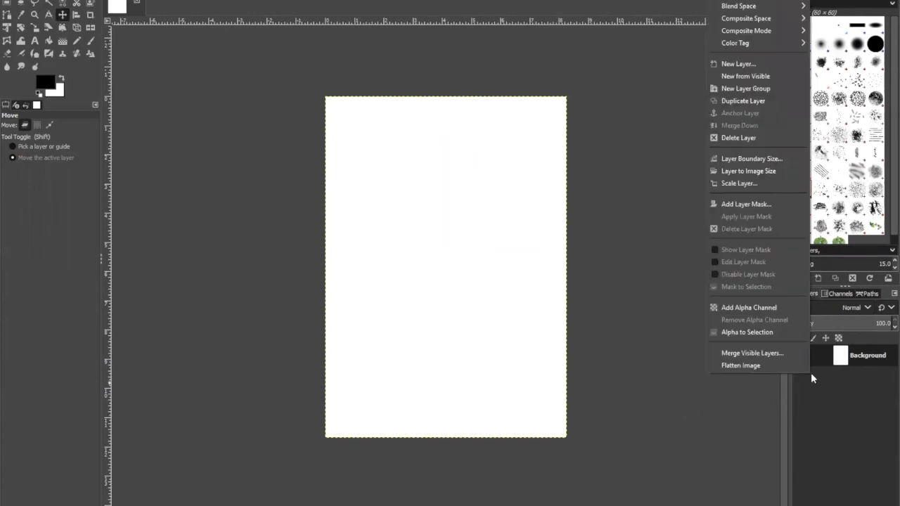
left_click(727, 65)
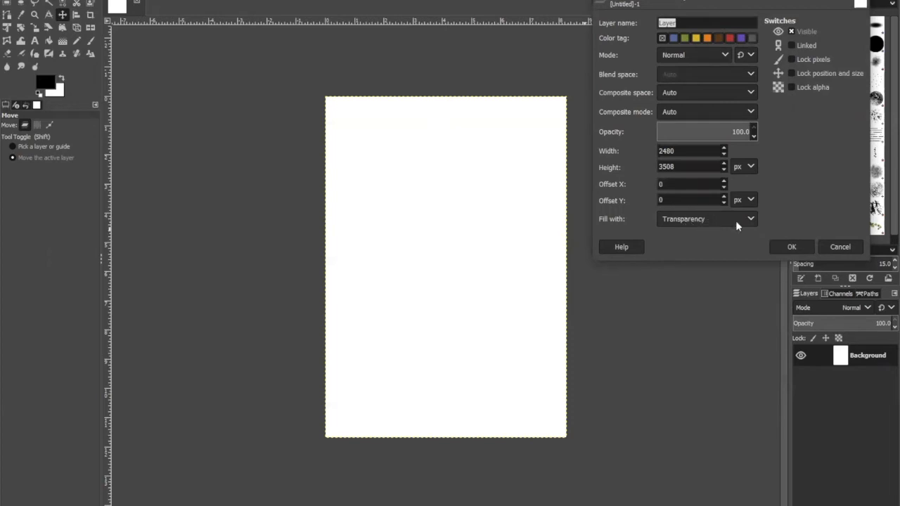
left_click(792, 247)
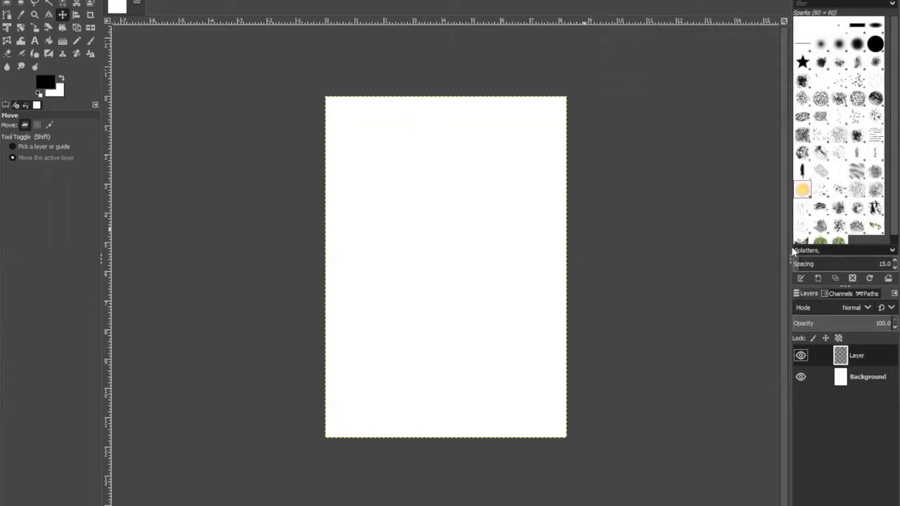
Paint overlapping Sparks strokes with the Paintbrush across the upper part of the page on the new layer.
left_click(91, 40)
left_click_drag(378, 161, 450, 220)
mouse_move(424, 145)
left_mouse_down()
mouse_move(474, 253)
mouse_move(428, 194)
mouse_move(508, 211)
mouse_move(439, 243)
mouse_move(483, 241)
mouse_move(502, 260)
left_mouse_up()
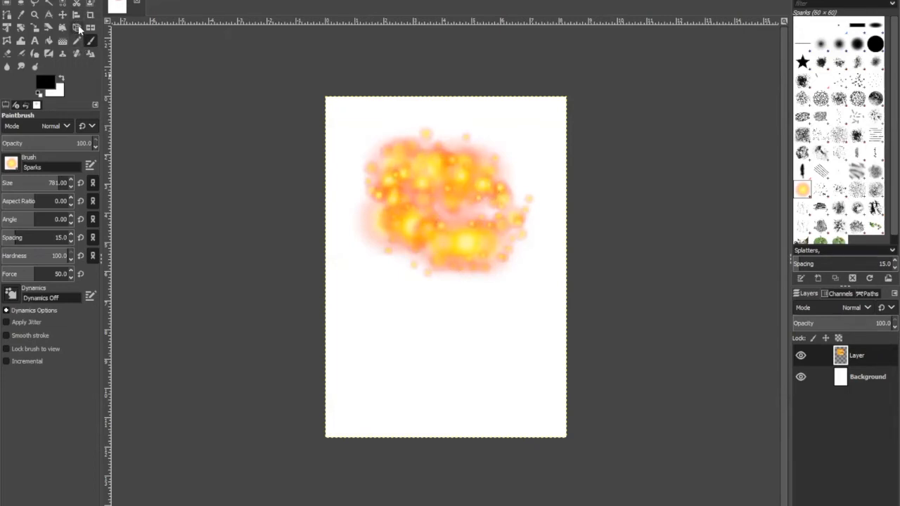
Move the active sparks layer so that its painting sits in the page's upper-left corner.
left_click(63, 14)
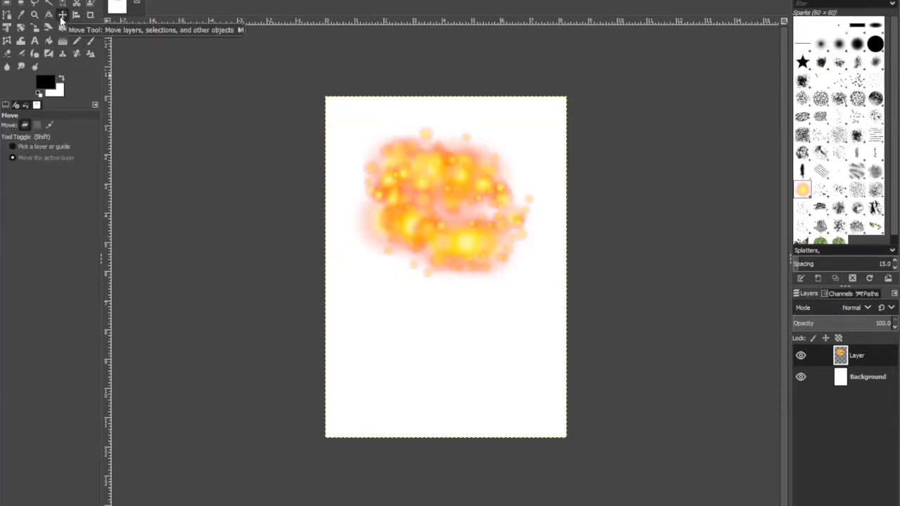
left_click(20, 158)
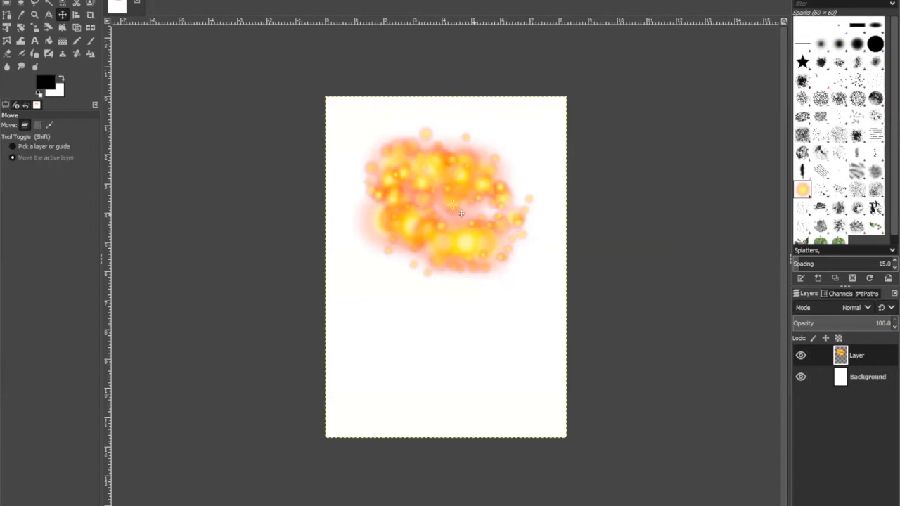
left_click_drag(454, 239, 365, 145)
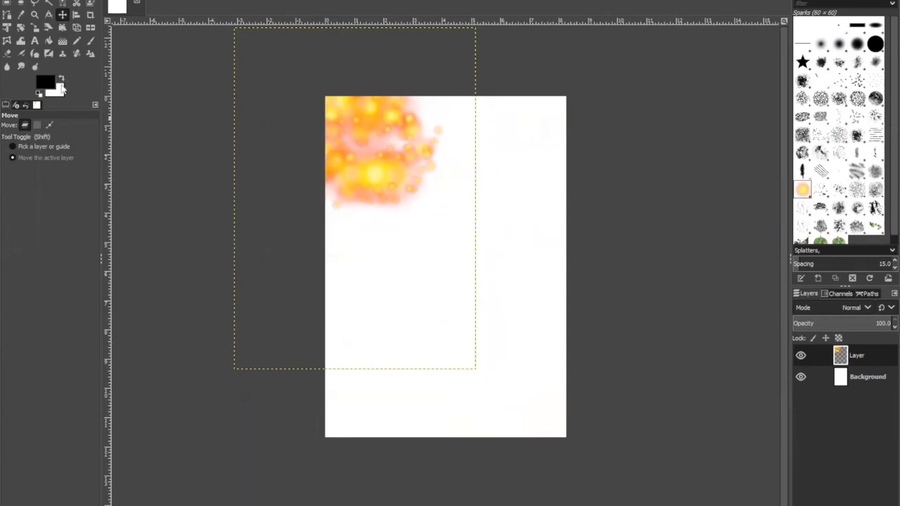
Draw a text box near the middle of the page below the sparks and enter "Stark Library".
left_click(36, 42)
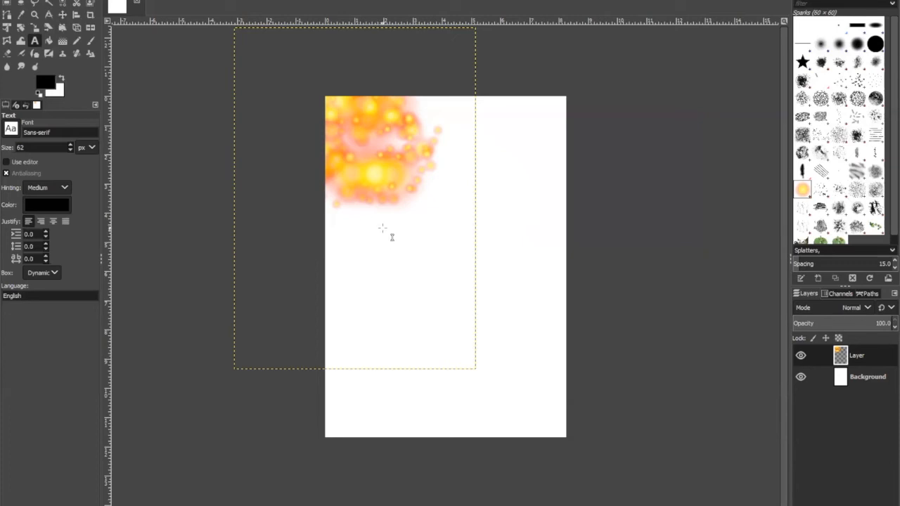
left_click_drag(385, 226, 525, 305)
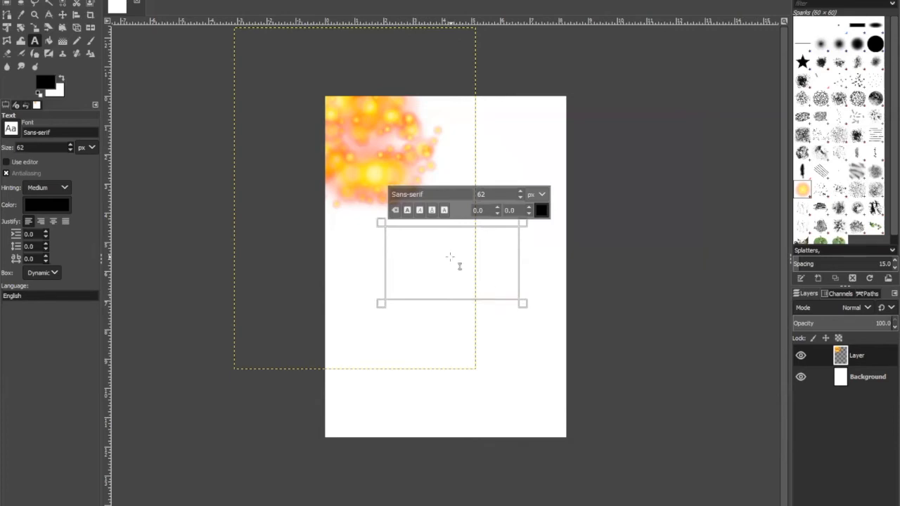
type("S")
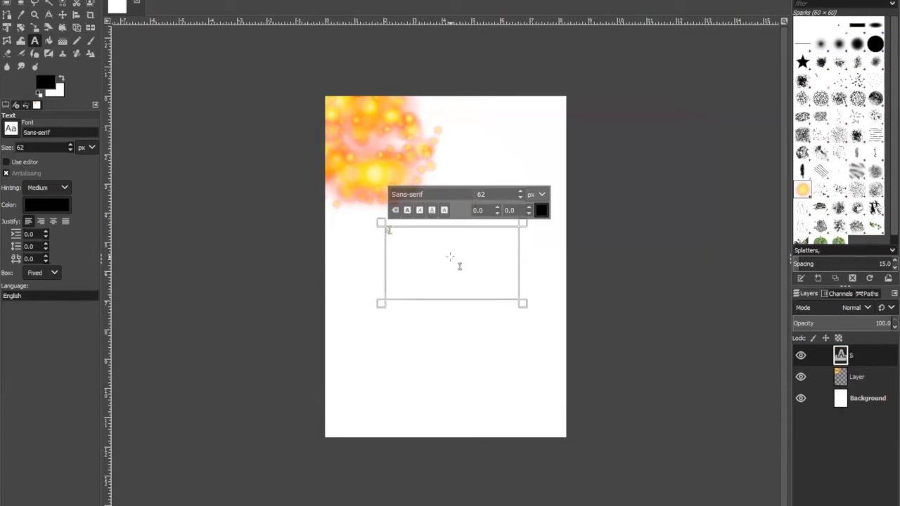
type("tark Ubrary")
scroll(452, 268, "up", 3)
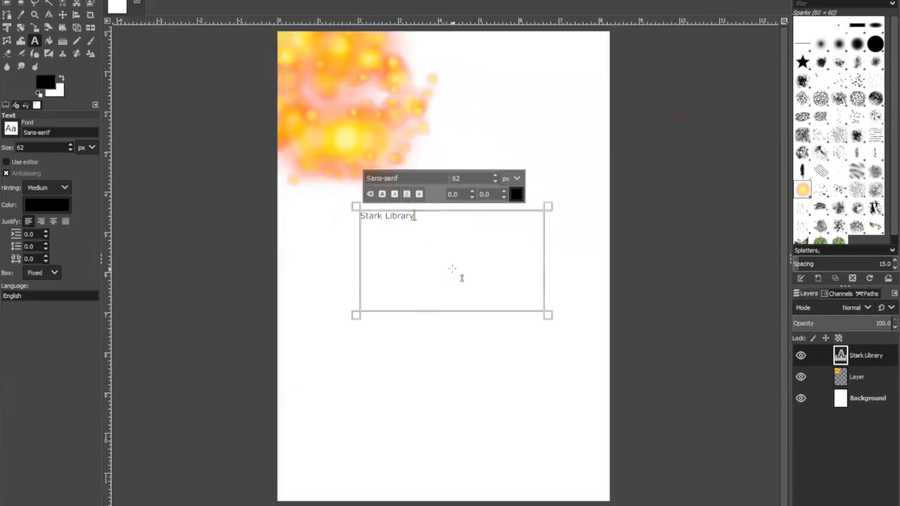
scroll(452, 268, "up", 1)
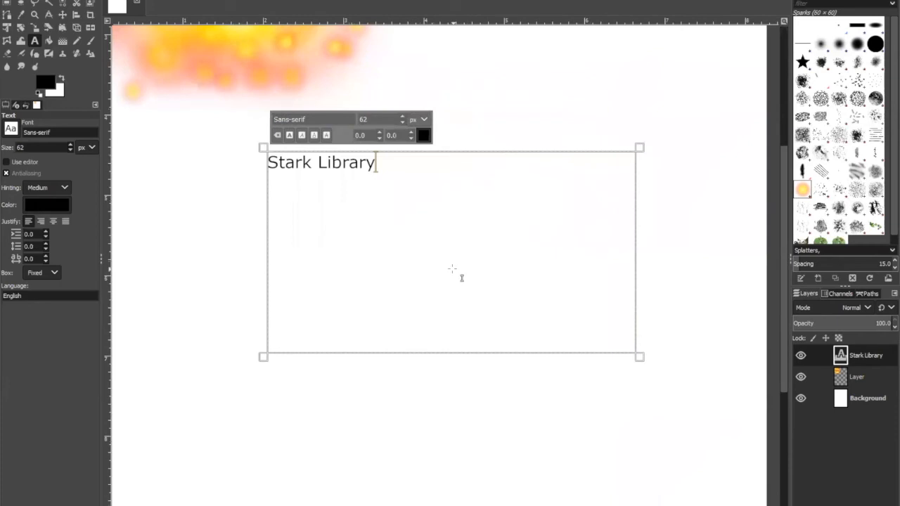
Set the whole "Stark Library" text to 120 px and make it bold.
left_click_drag(394, 170, 277, 185)
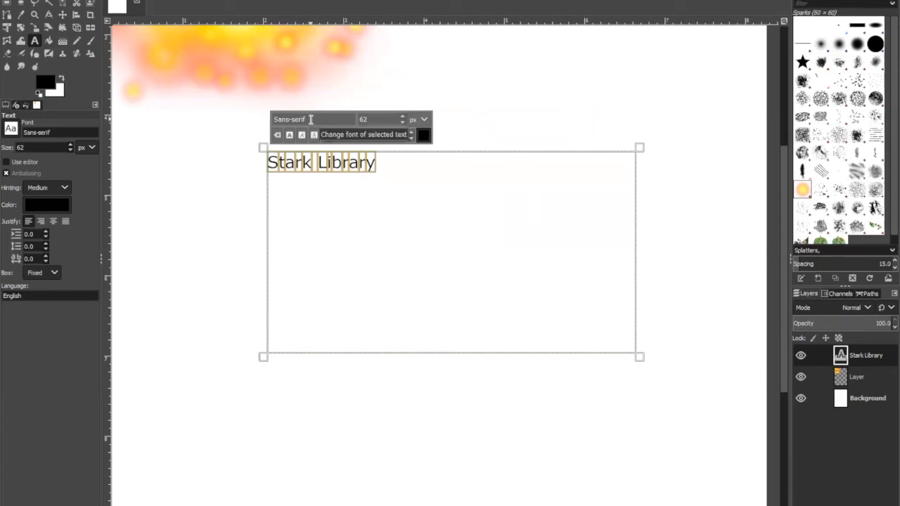
left_click(381, 119)
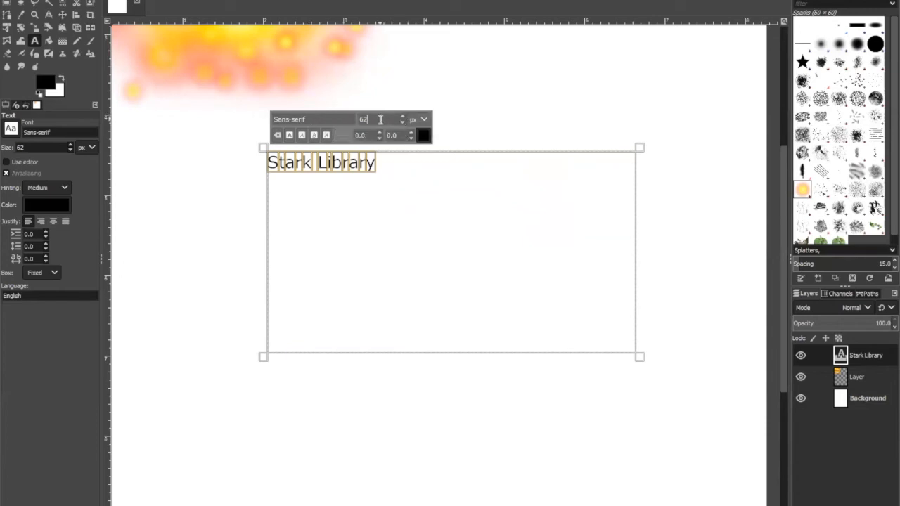
key("BackSpace")
key("BackSpace")
type("120")
key("Return")
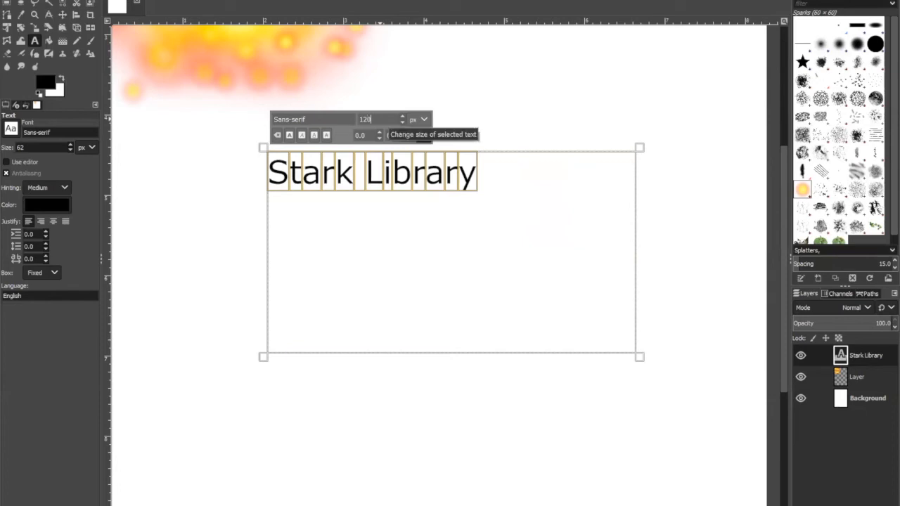
left_click(289, 136)
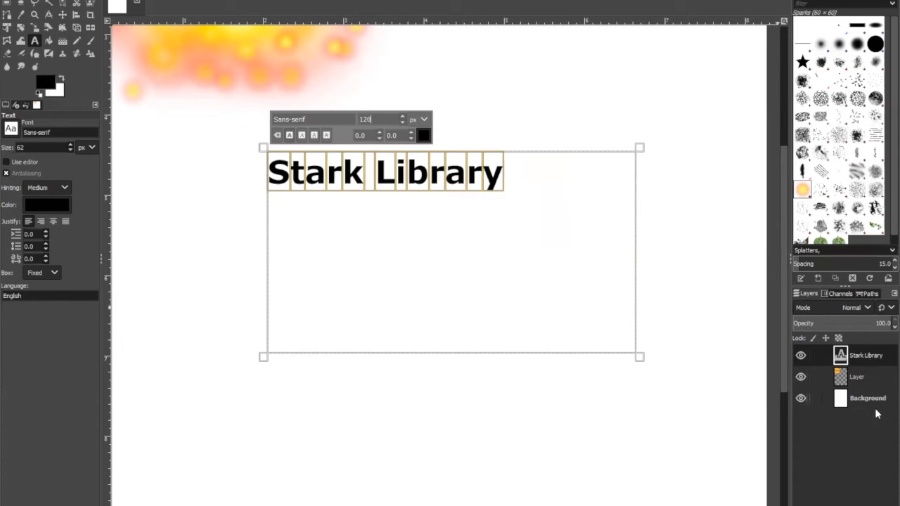
left_click(610, 151)
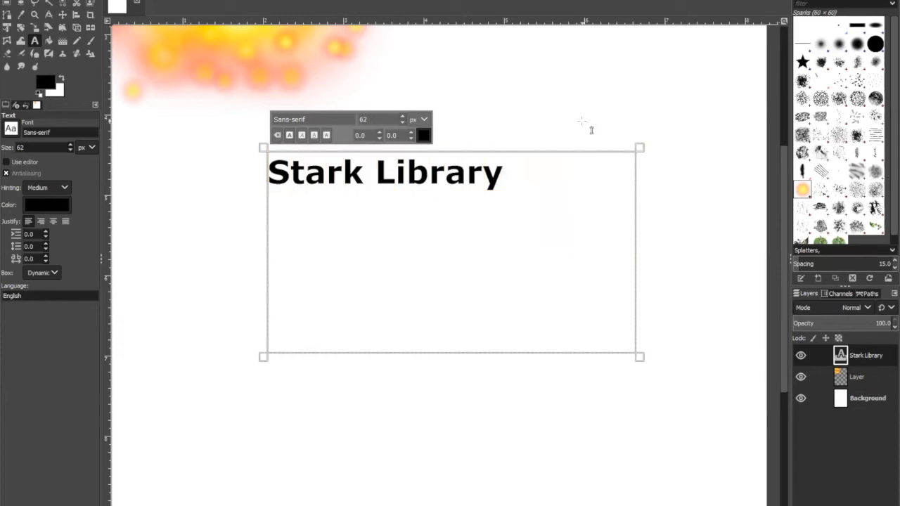
scroll(358, 375, "down", 2)
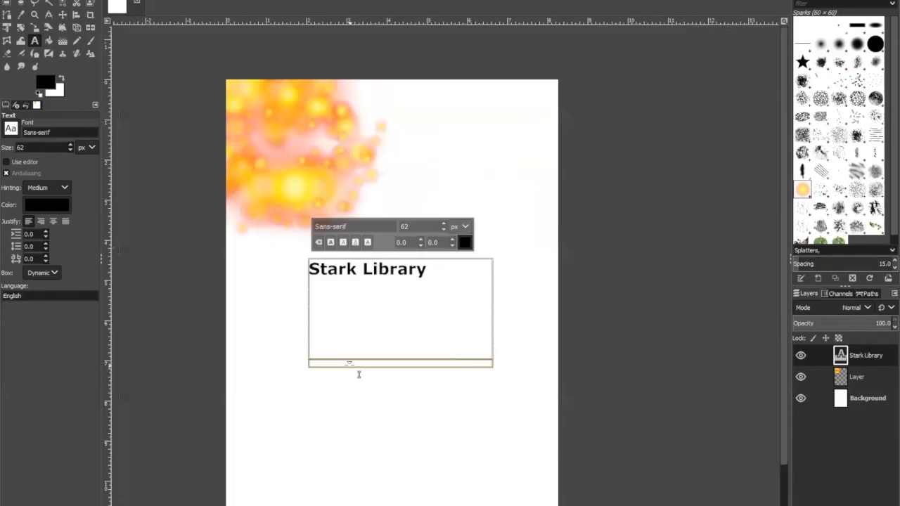
Open the existing image file download.jpg from the Desktop folder.
scroll(359, 374, "down", 1)
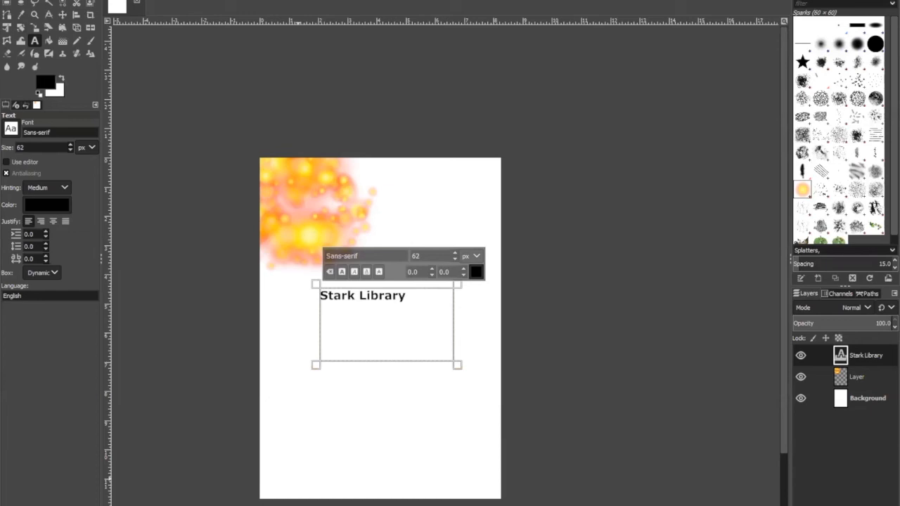
left_click(8, 1)
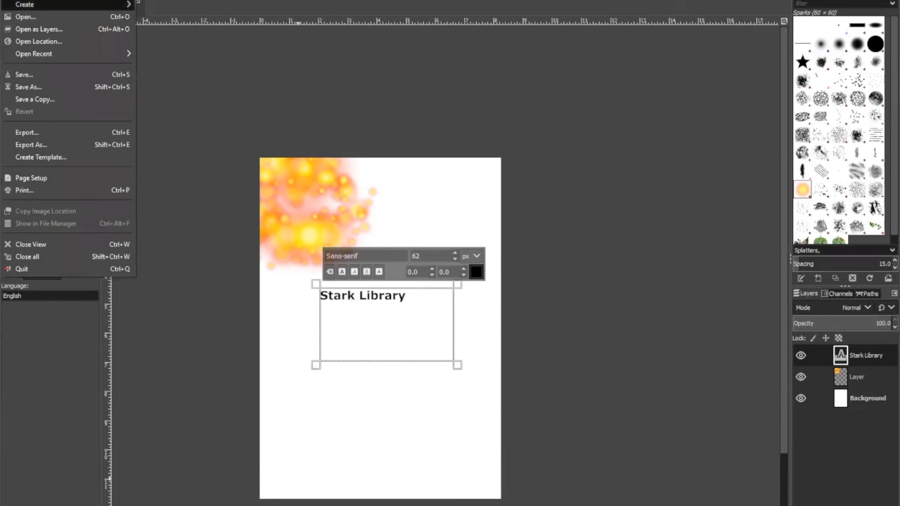
left_click(41, 20)
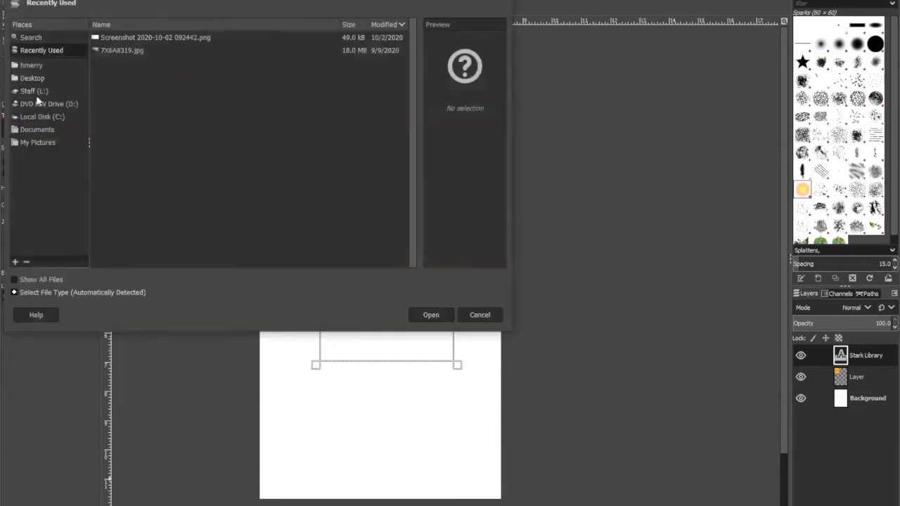
left_click(32, 77)
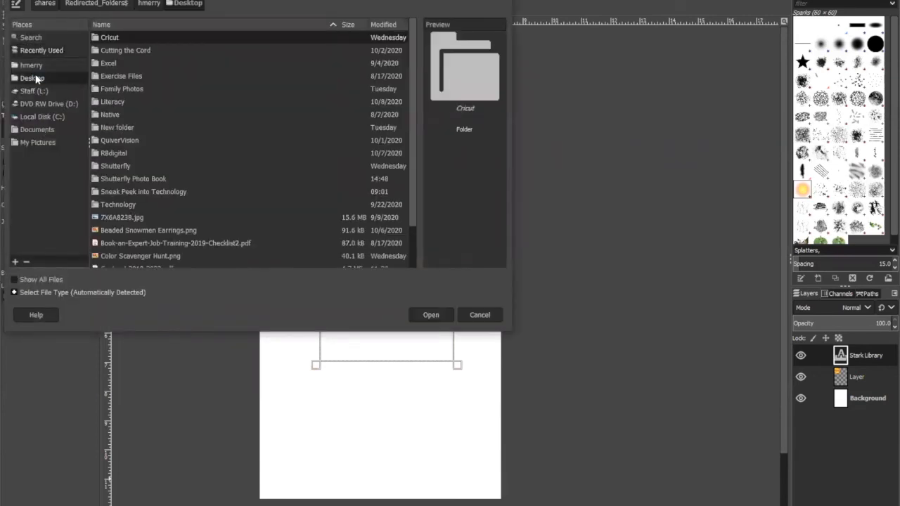
scroll(204, 246, "down", 2)
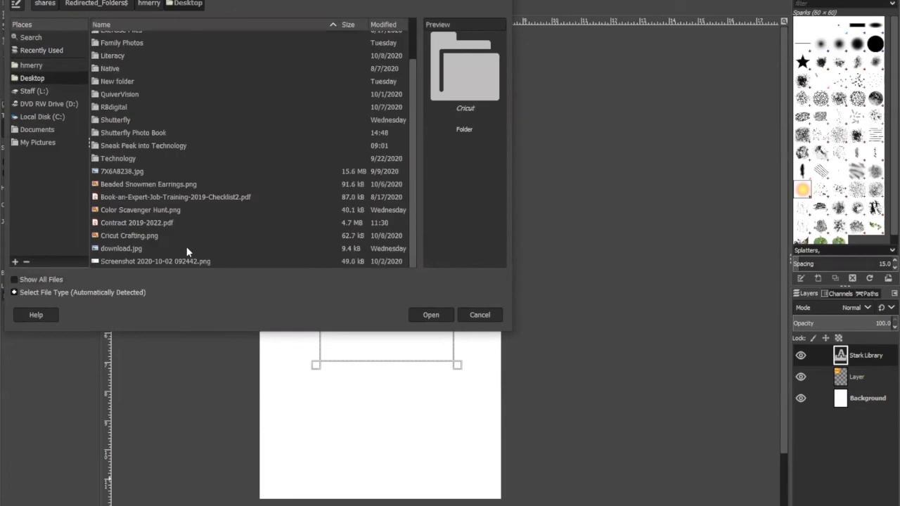
left_click(180, 262)
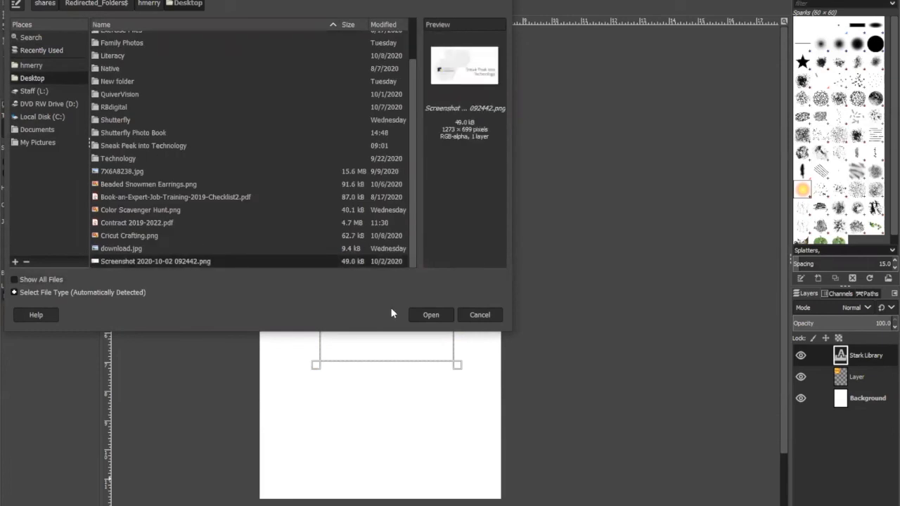
left_click(234, 239)
left_click(235, 249)
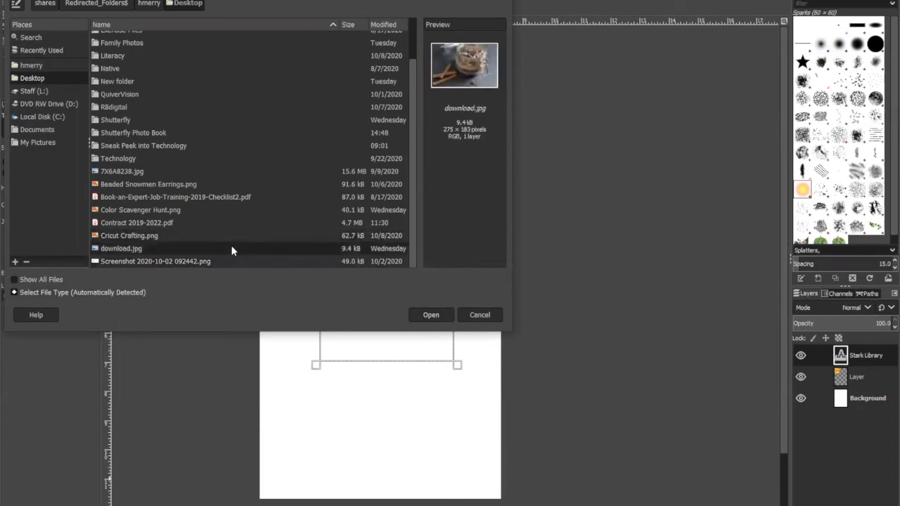
left_click(432, 315)
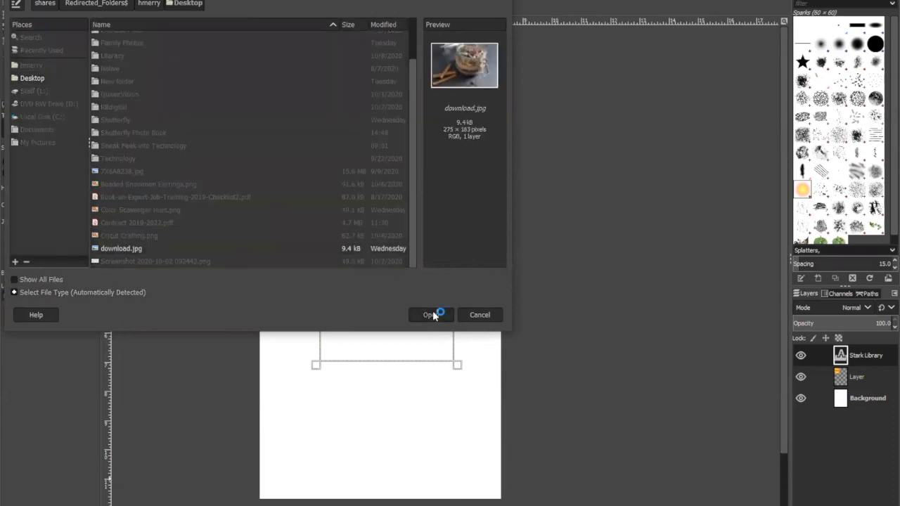